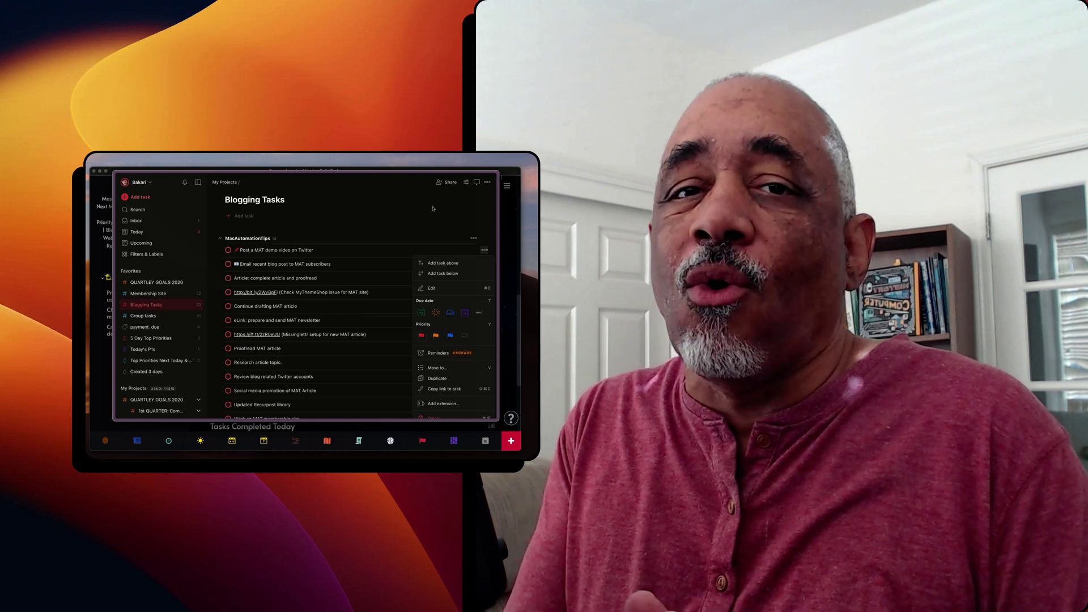
Close the task's actions menu and switch Todoist to Today, showing two overdue tasks and the Delta check-in
left_click(385, 223)
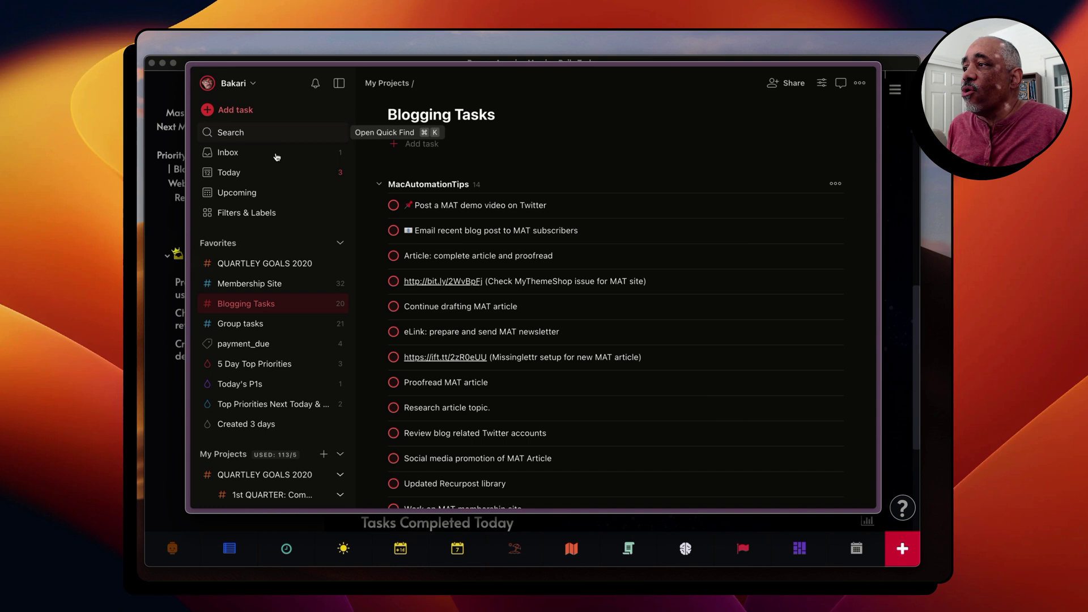
left_click(277, 154)
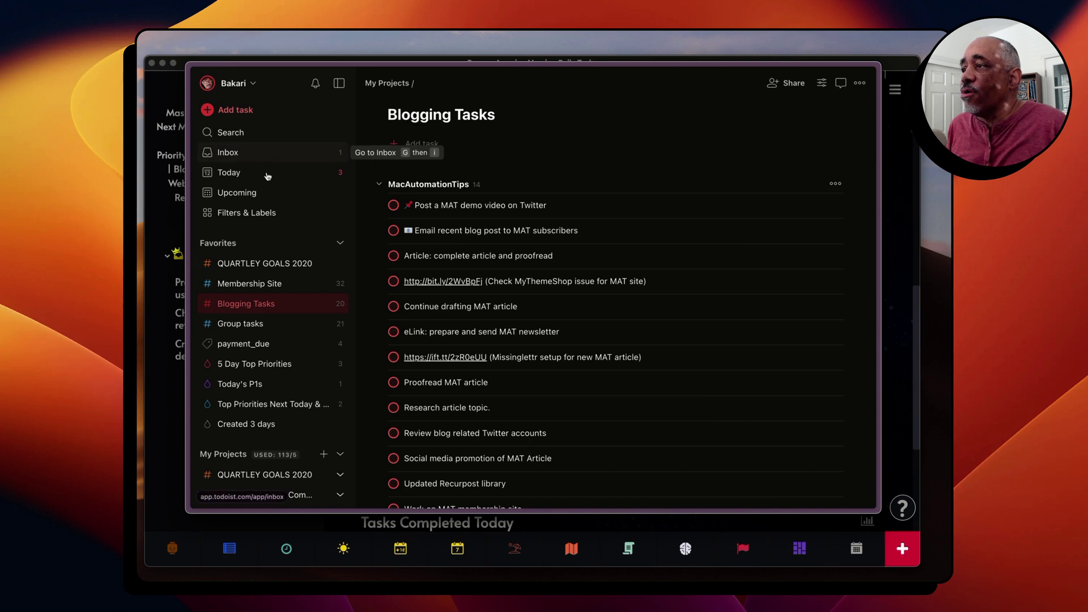
left_click(316, 175)
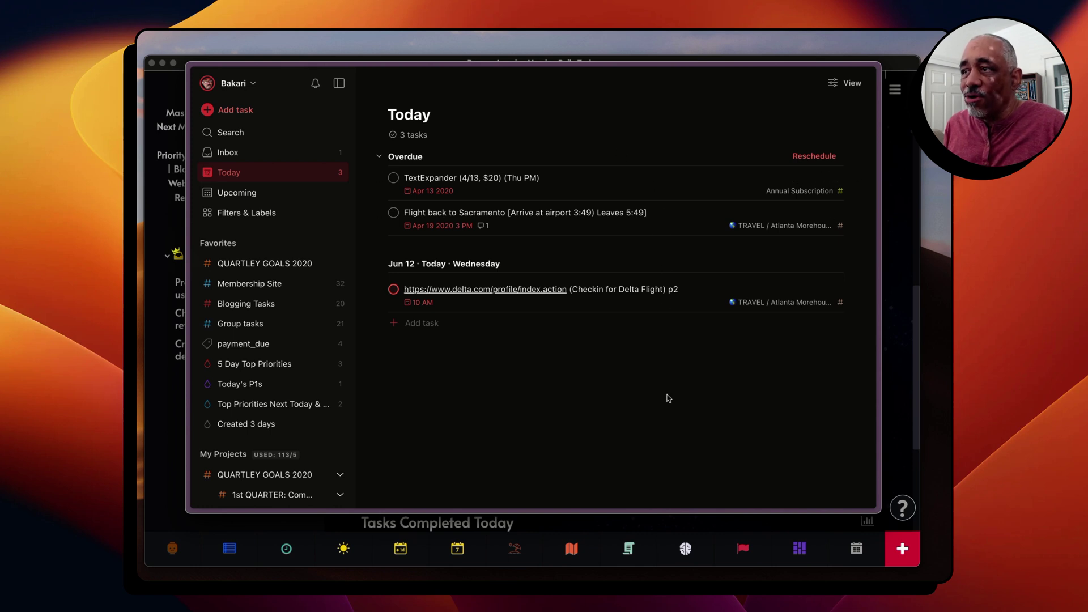
left_click(837, 85)
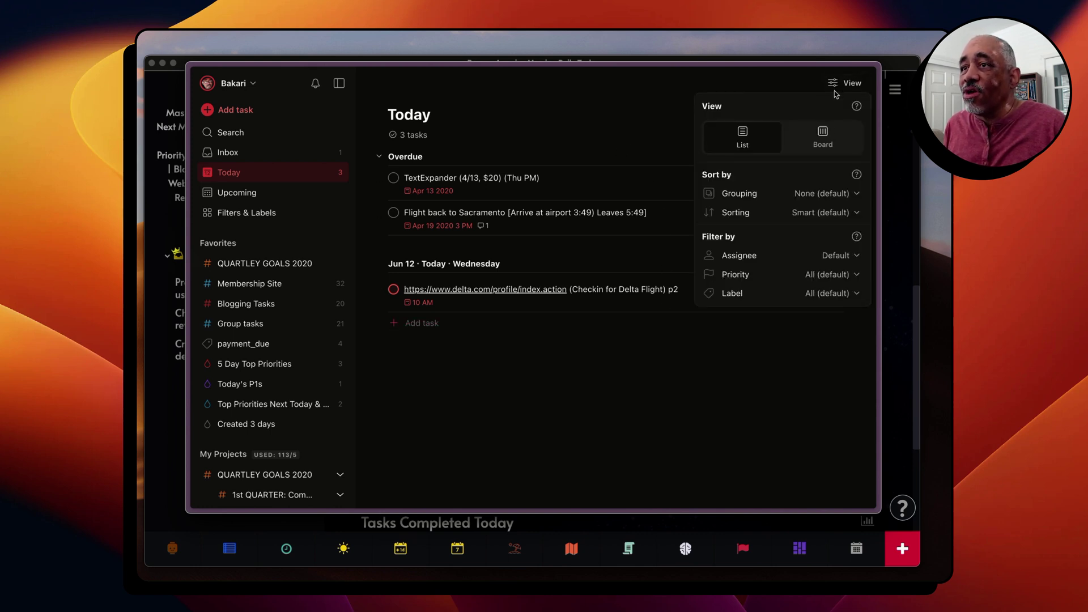
left_click(826, 149)
left_click(660, 417)
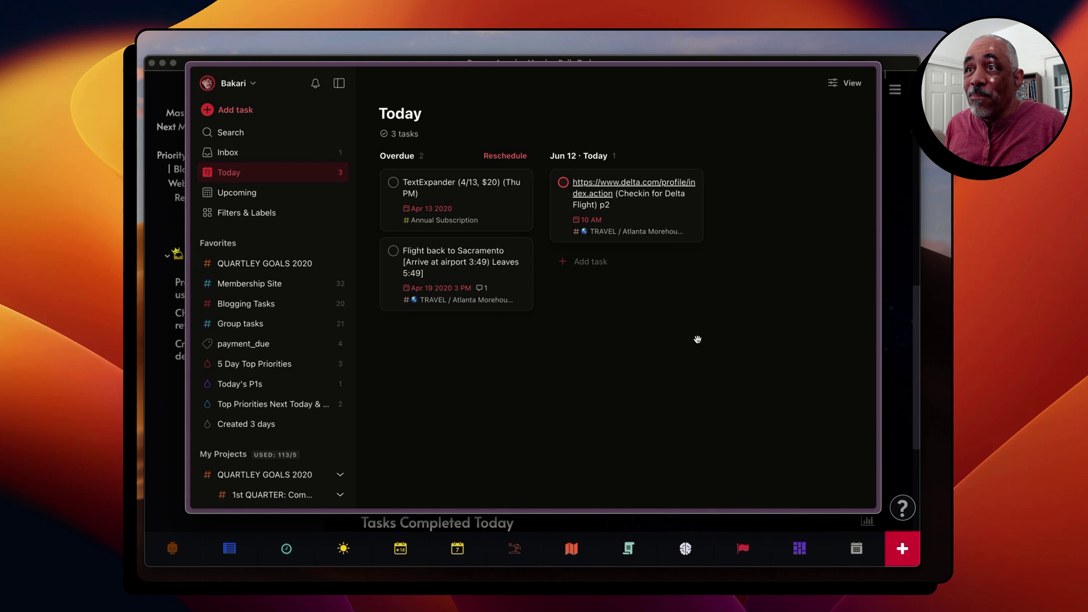
left_click(845, 83)
left_click(742, 139)
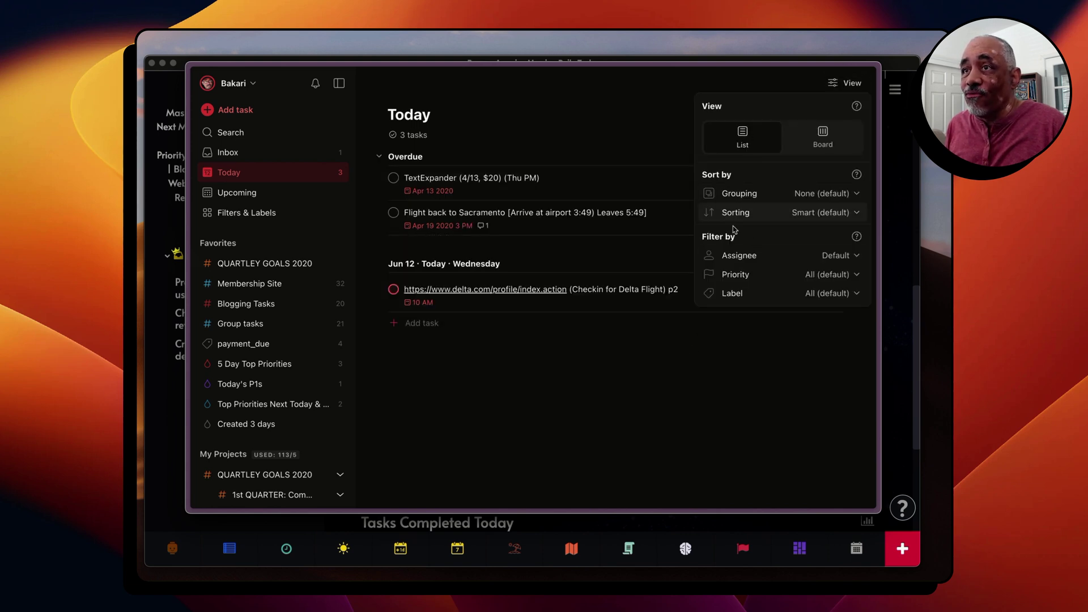
left_click(679, 373)
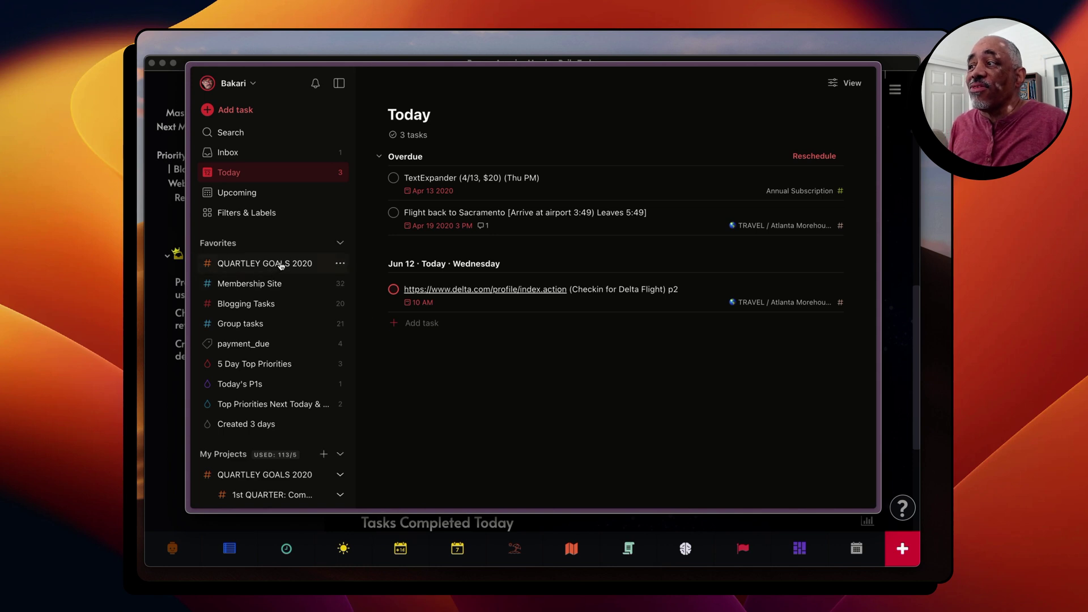
Look through the sidebar's Favorites and projects, then open the Blogging Tasks project
scroll(281, 226, "down", 1)
scroll(281, 219, "down", 2)
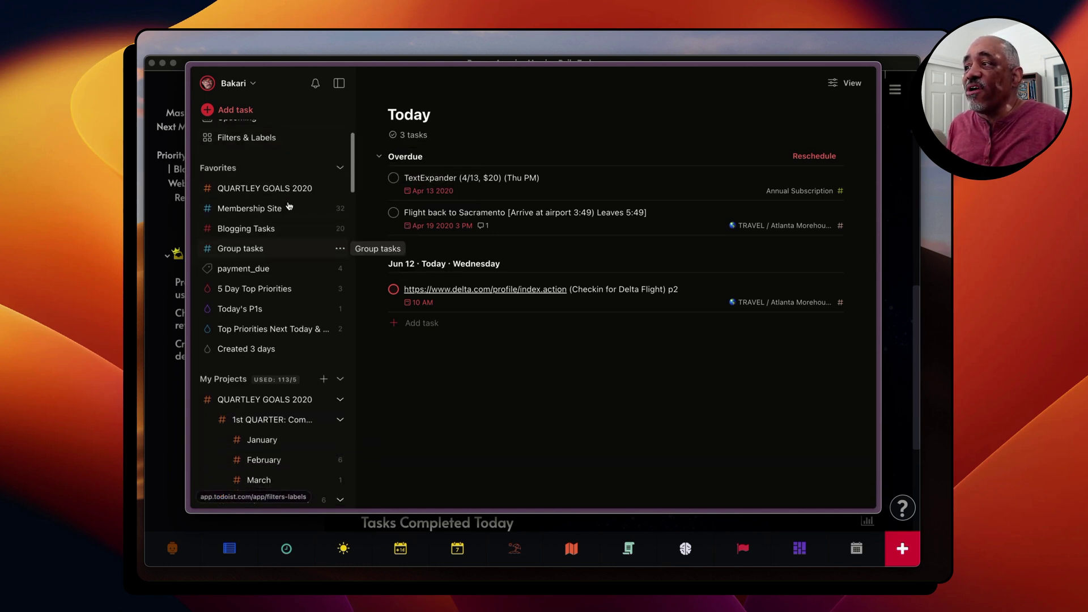
scroll(296, 193, "down", 1)
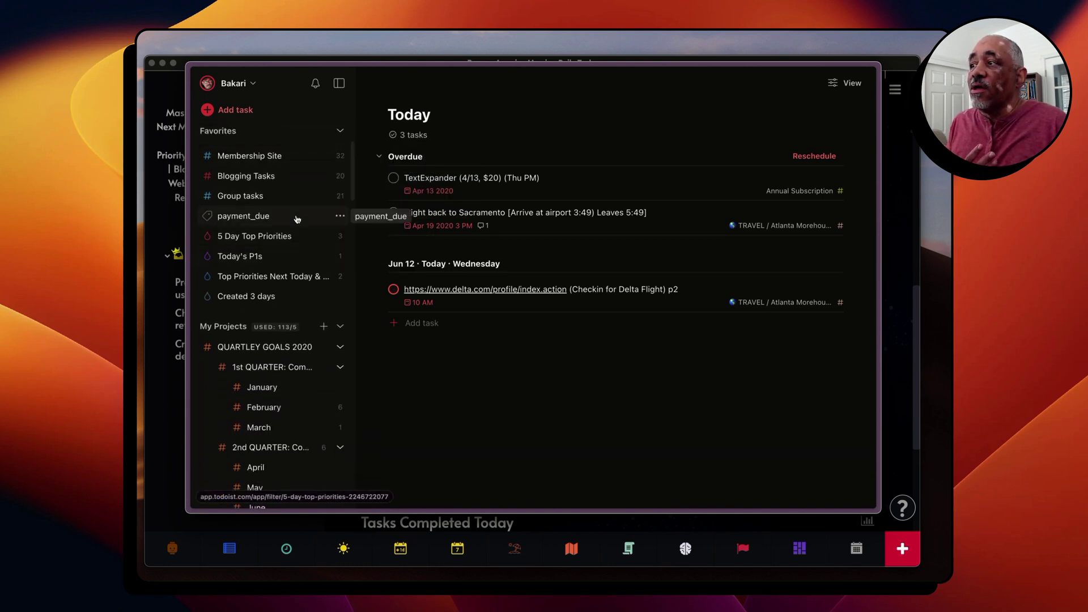
scroll(298, 197, "down", 1)
scroll(298, 196, "up", 3)
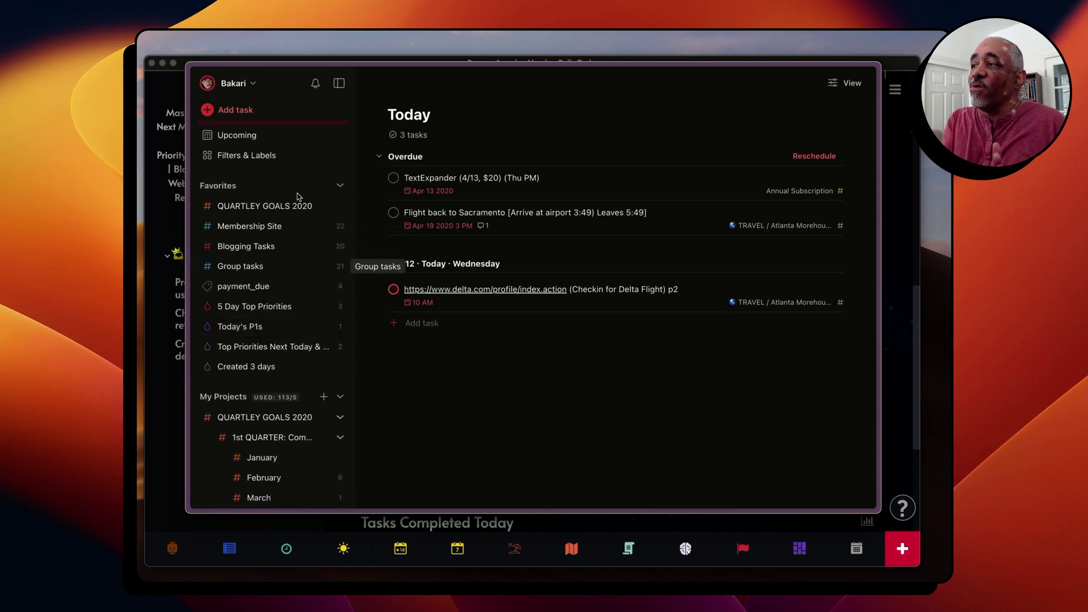
scroll(297, 193, "down", 1)
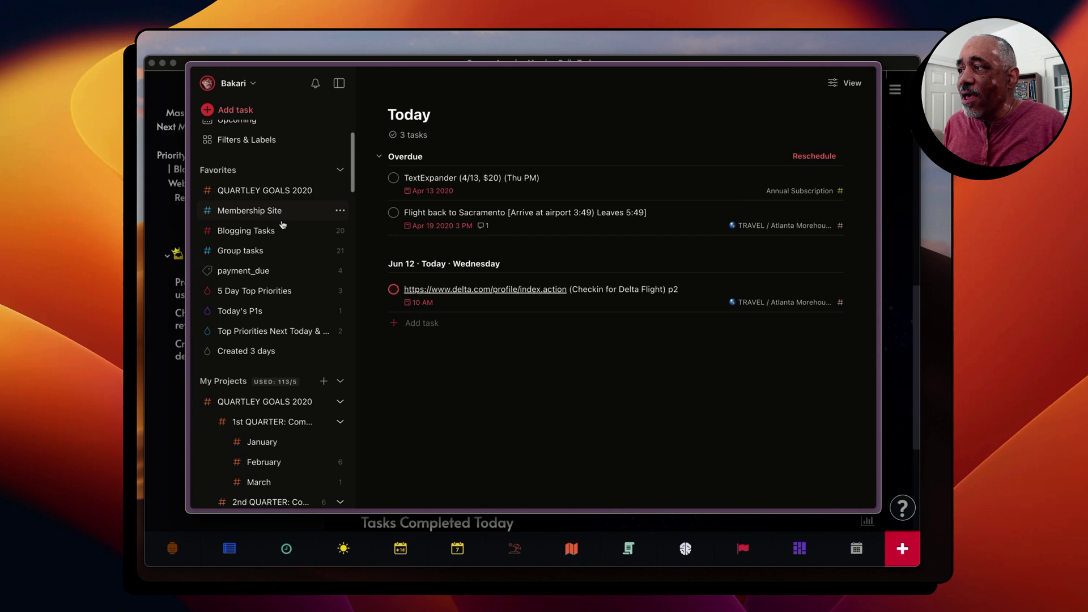
scroll(307, 177, "up", 3)
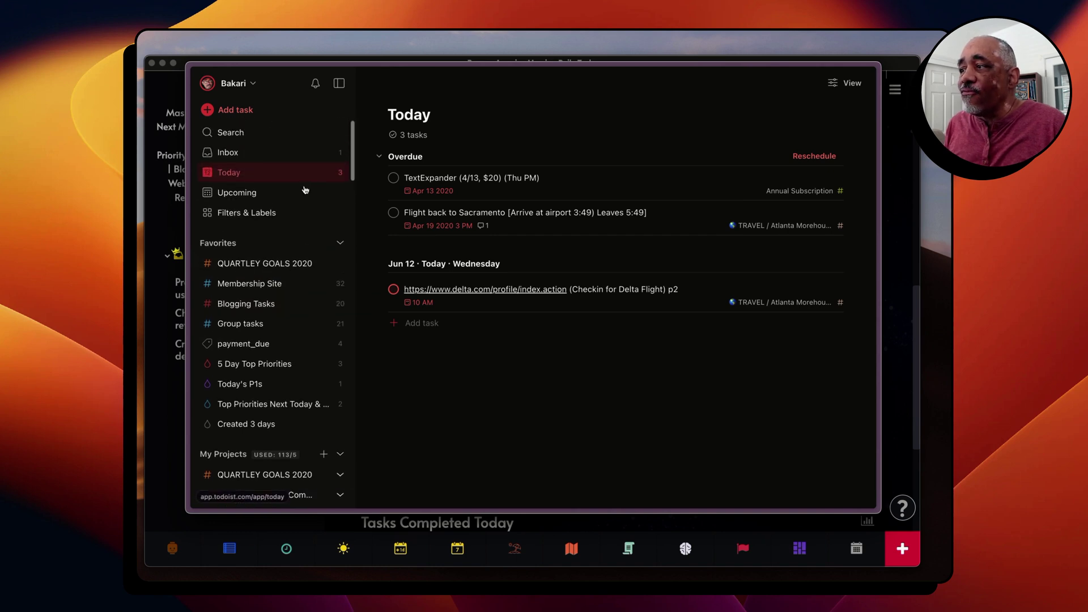
left_click(294, 308)
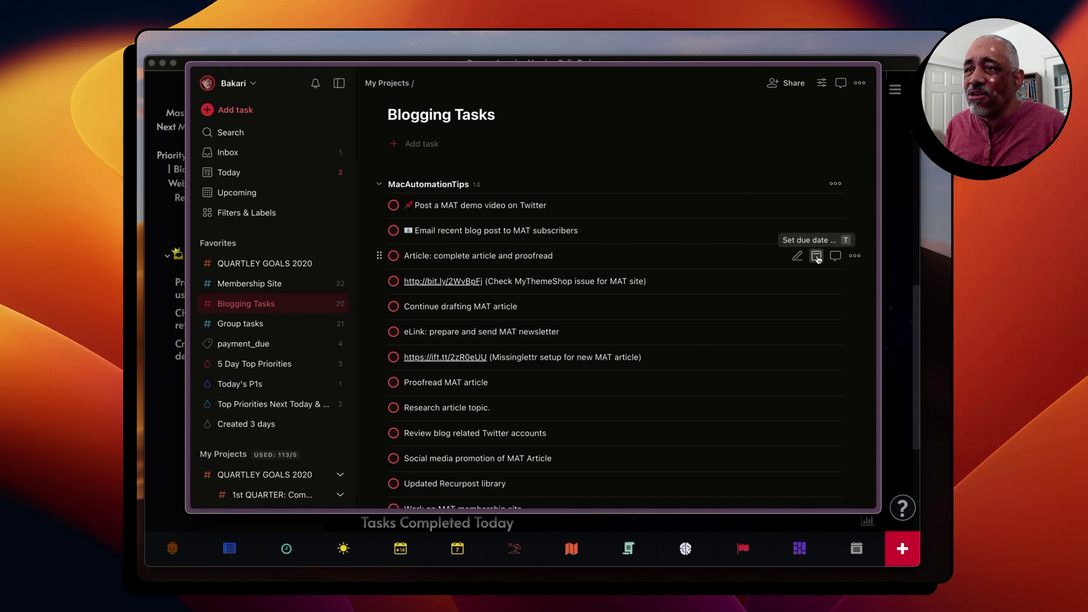
Preview the article task's due-date choices, dismiss them unchanged, and glance over the sidebar
left_click(817, 256)
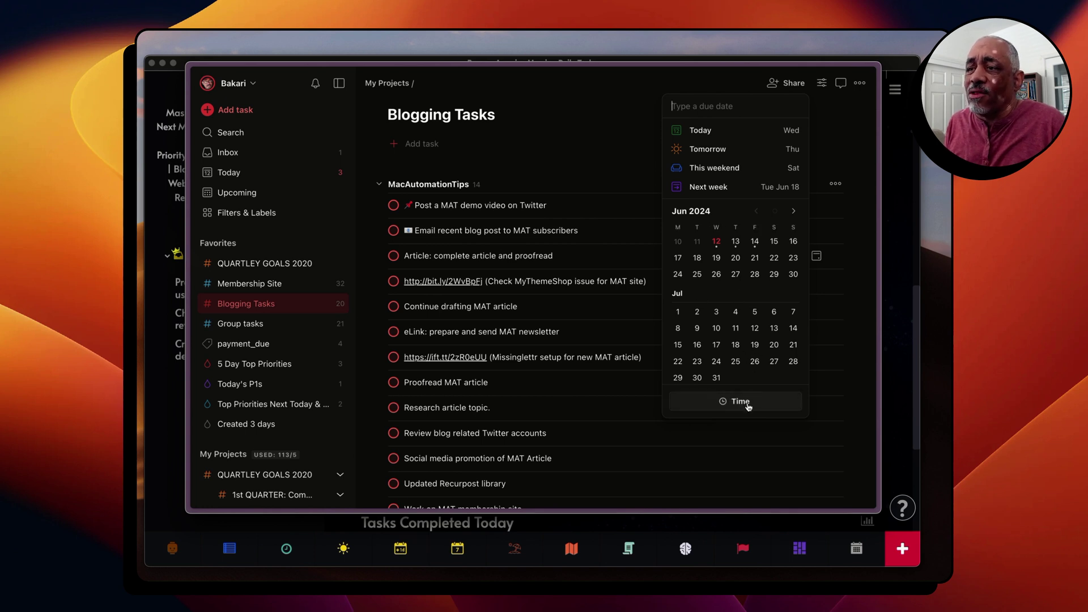
key("Escape")
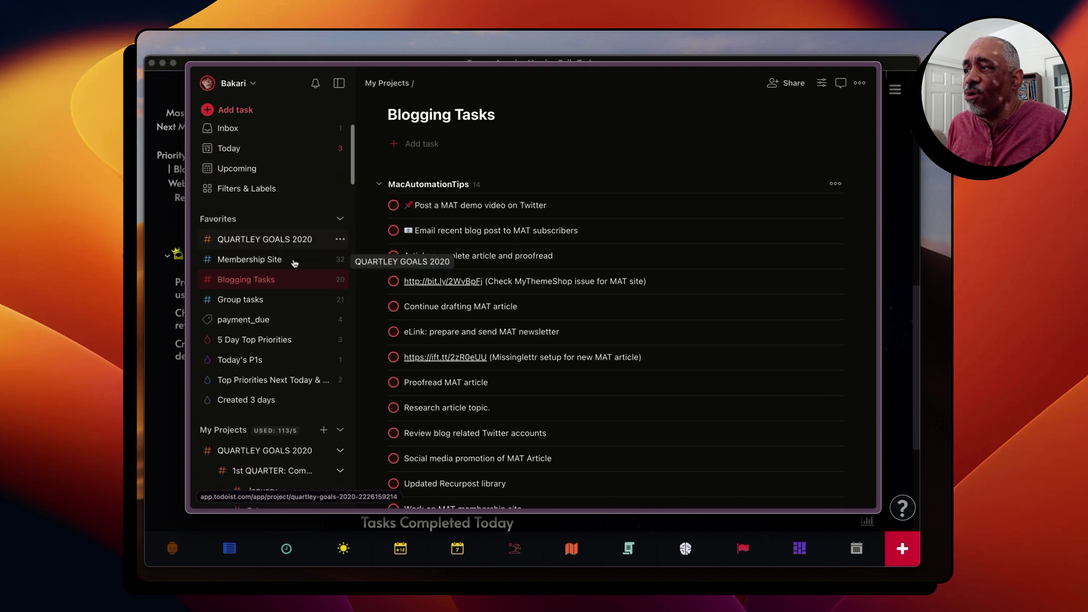
scroll(292, 255, "down", 5)
scroll(295, 261, "up", 5)
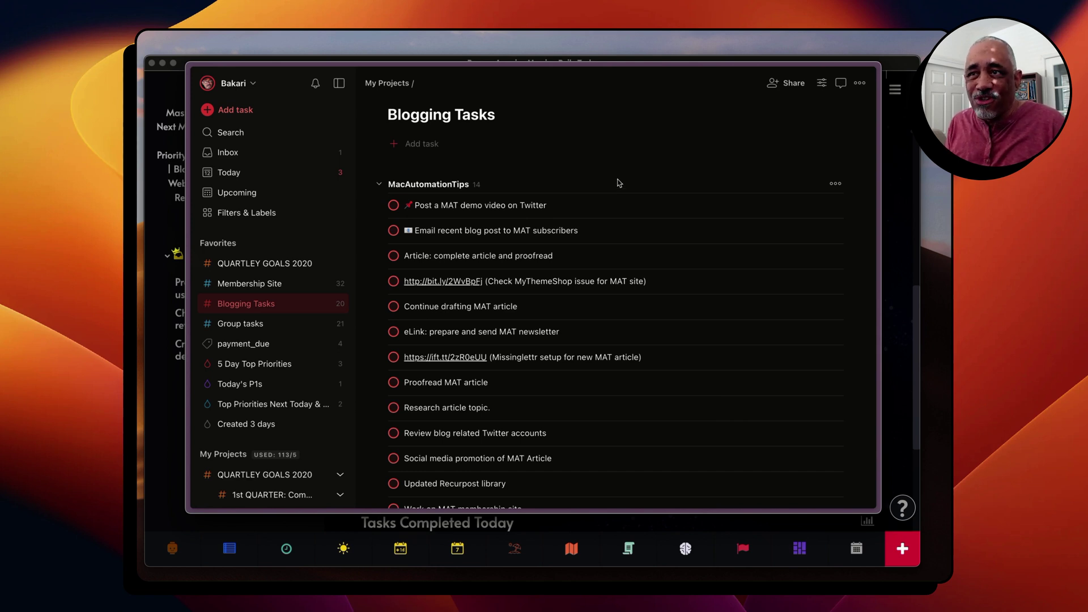
Hide Todoist, nudge the Amazing Marvin window up, and show the Master List folders beside Today
left_click(894, 152)
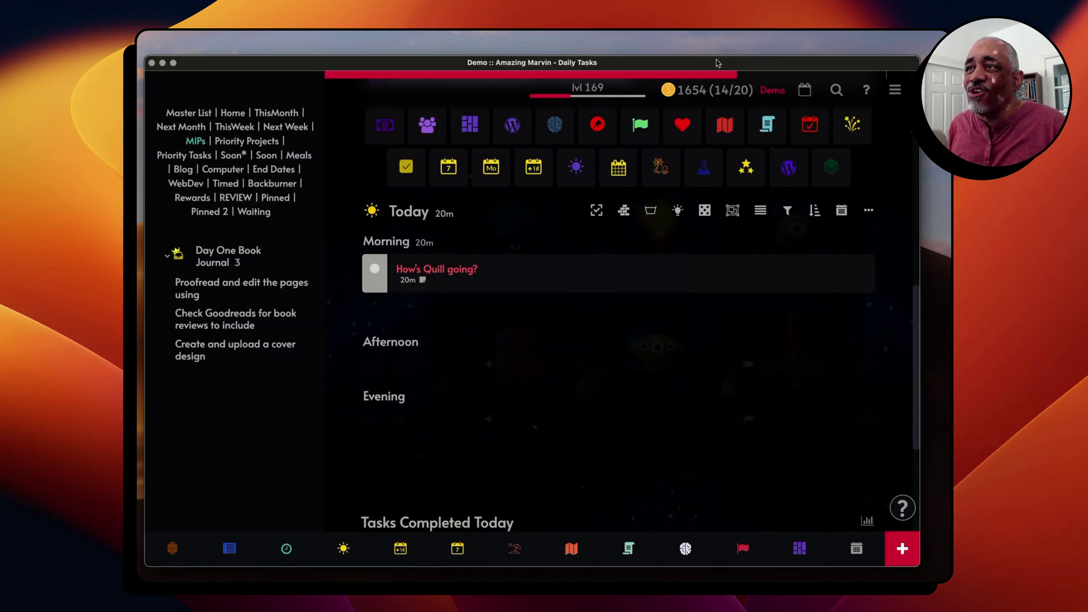
left_click_drag(721, 64, 728, 51)
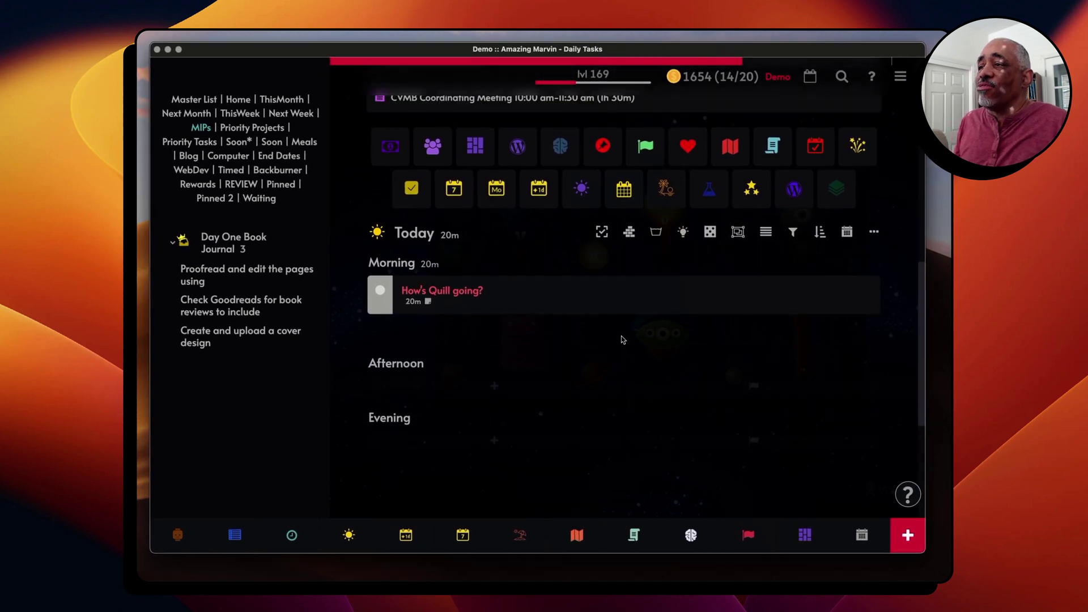
mouse_move(616, 315)
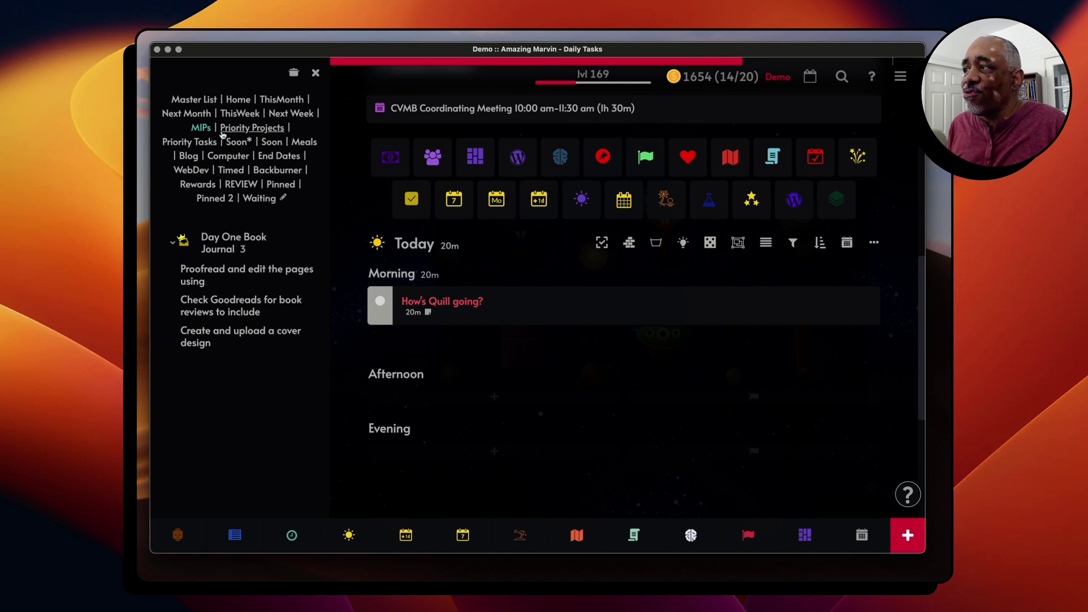
left_click(194, 100)
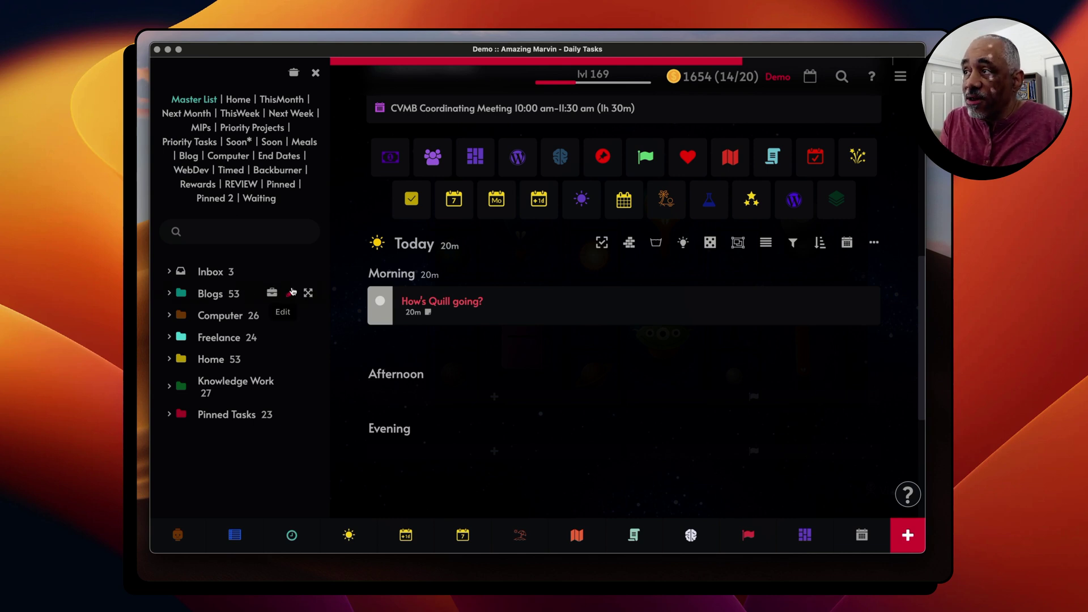
Open ThisMonth to list Send a MAT newsletter, Finish Reading China's Great Road and Wash bed linen
left_click(294, 100)
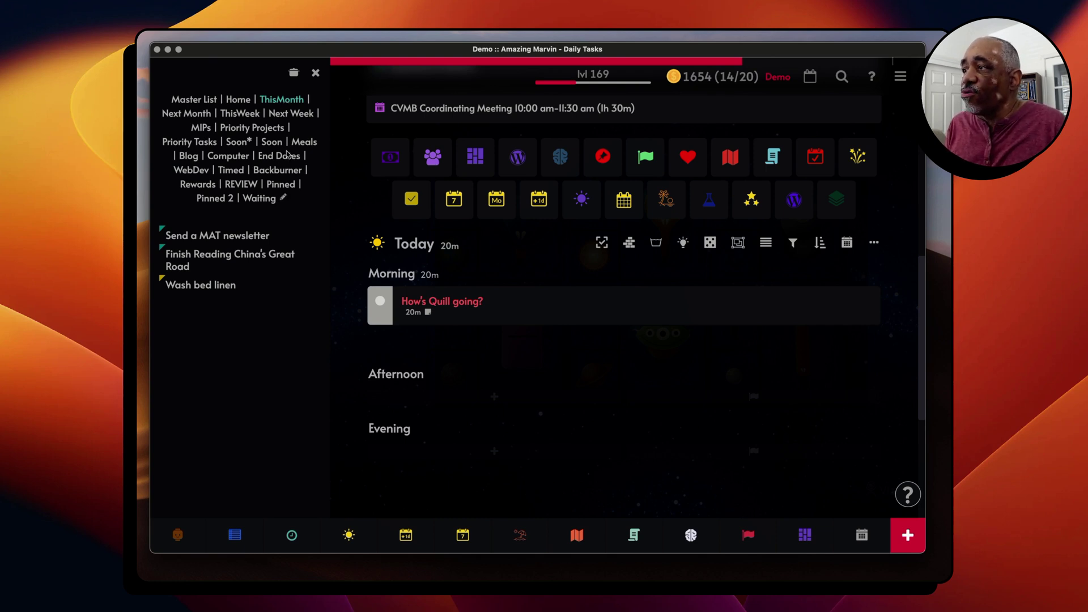
Check the saved Meals list, then show Soon* with the Amazon pages redesign task
left_click(304, 142)
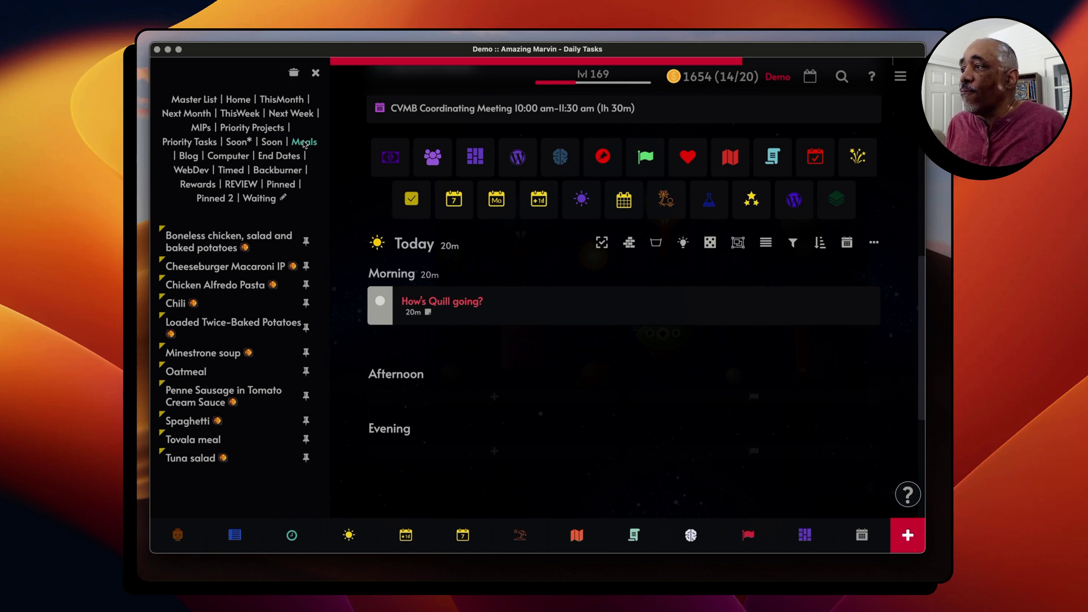
left_click(242, 142)
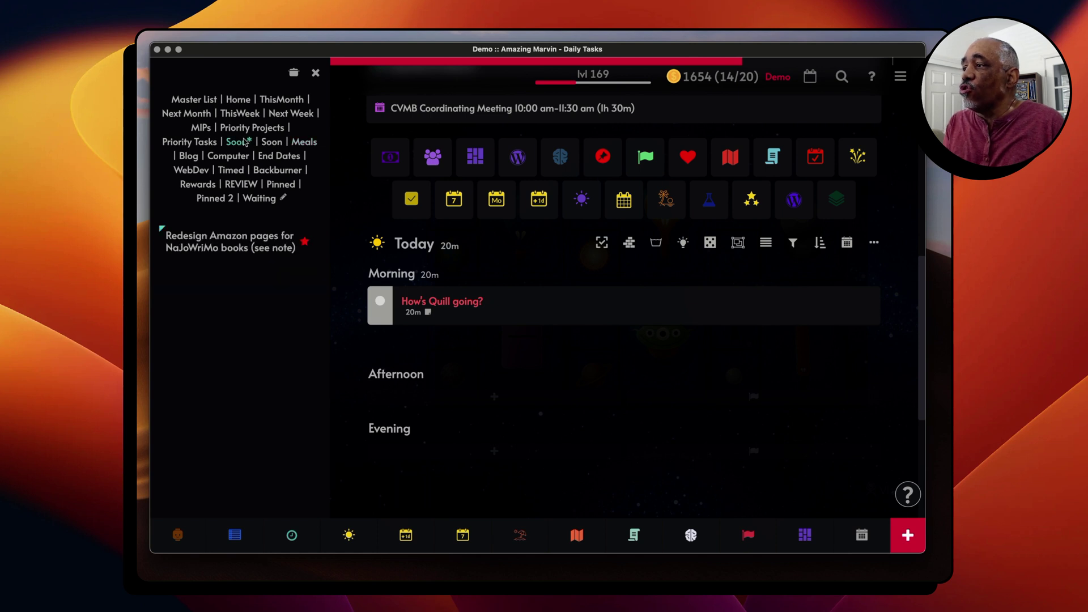
Drag Send a MAT newsletter from ThisMonth into Today's Afternoon section, bringing Today to 1h 5m
left_click(276, 100)
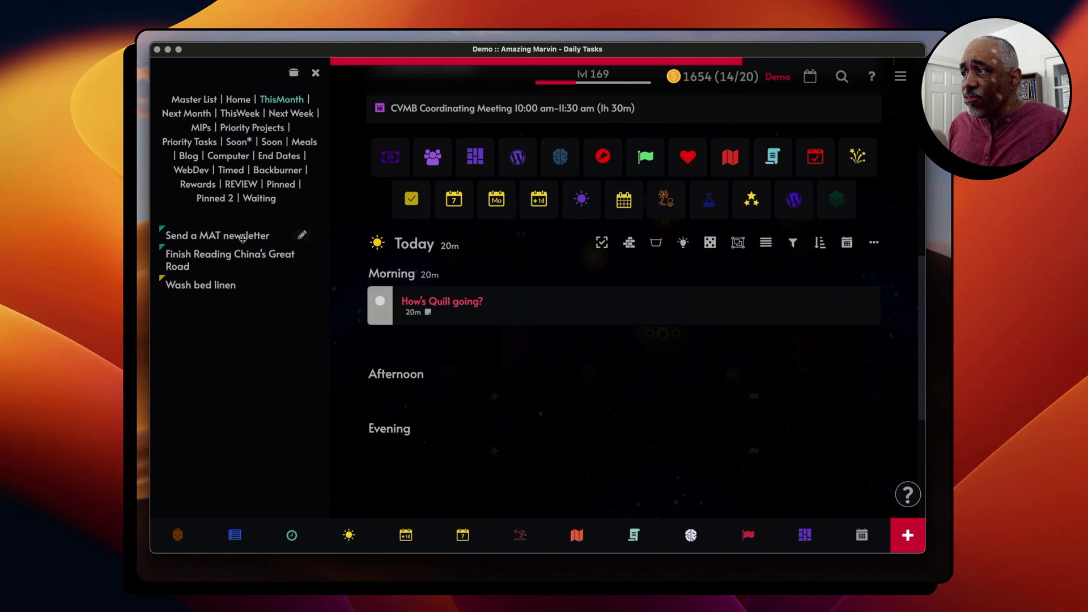
left_click_drag(237, 236, 483, 389)
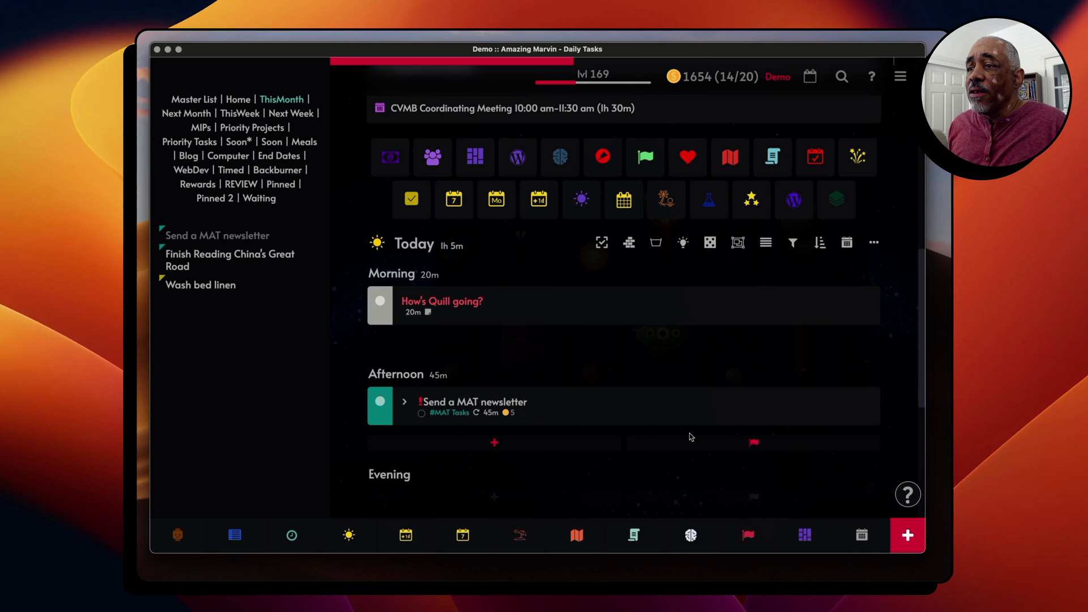
mouse_move(731, 411)
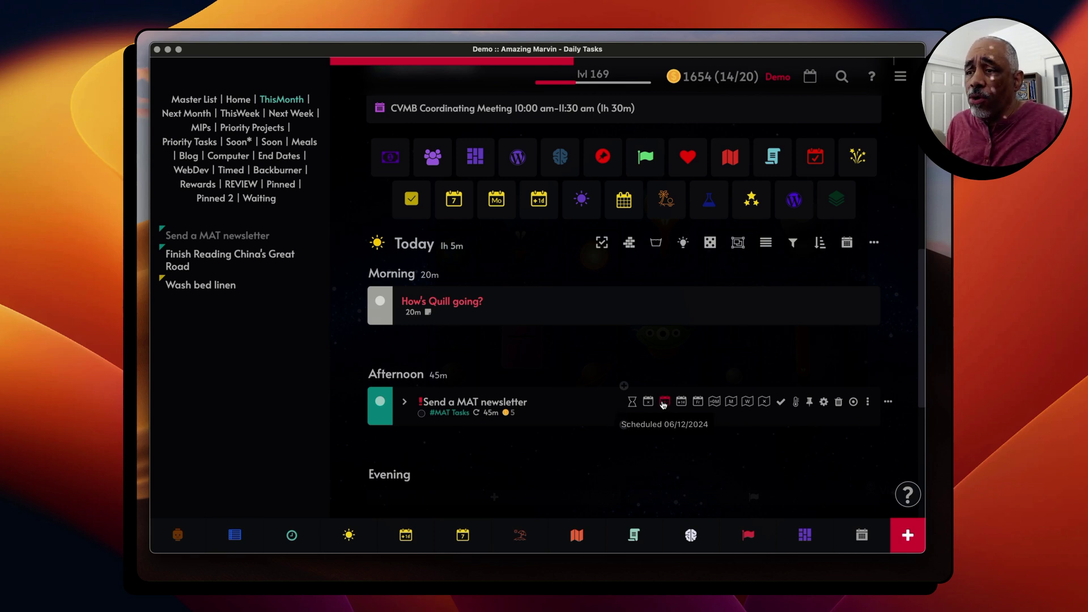
left_click(665, 403)
left_click(704, 364)
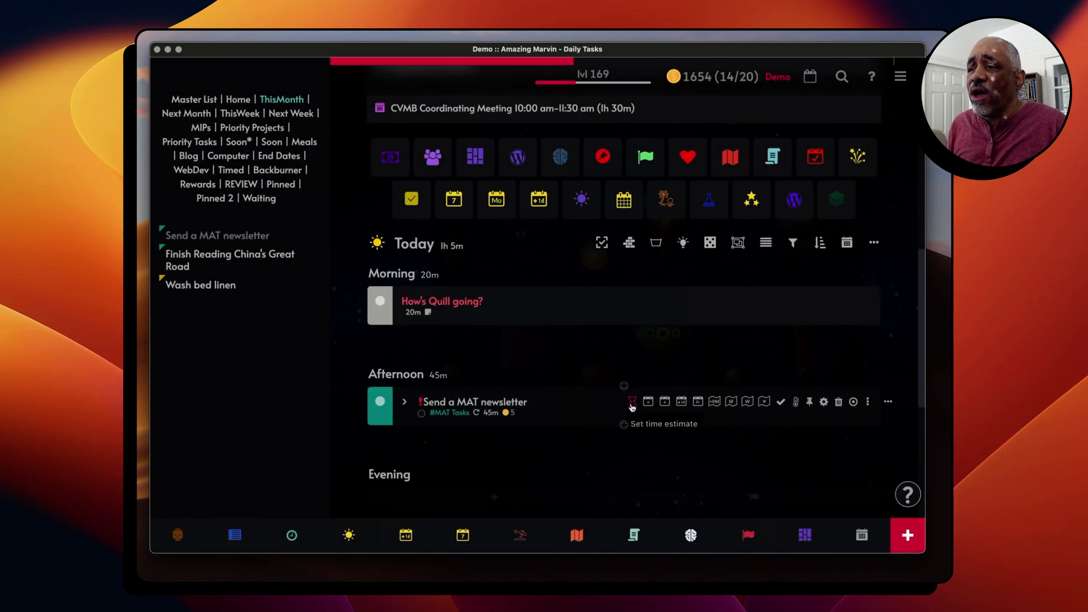
left_click(632, 402)
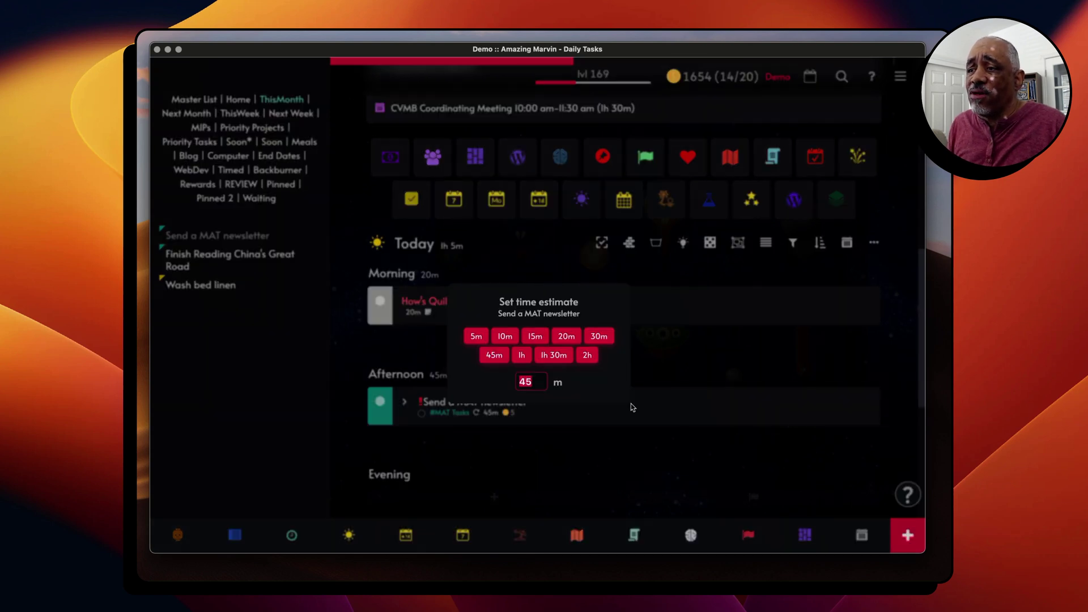
left_click(674, 371)
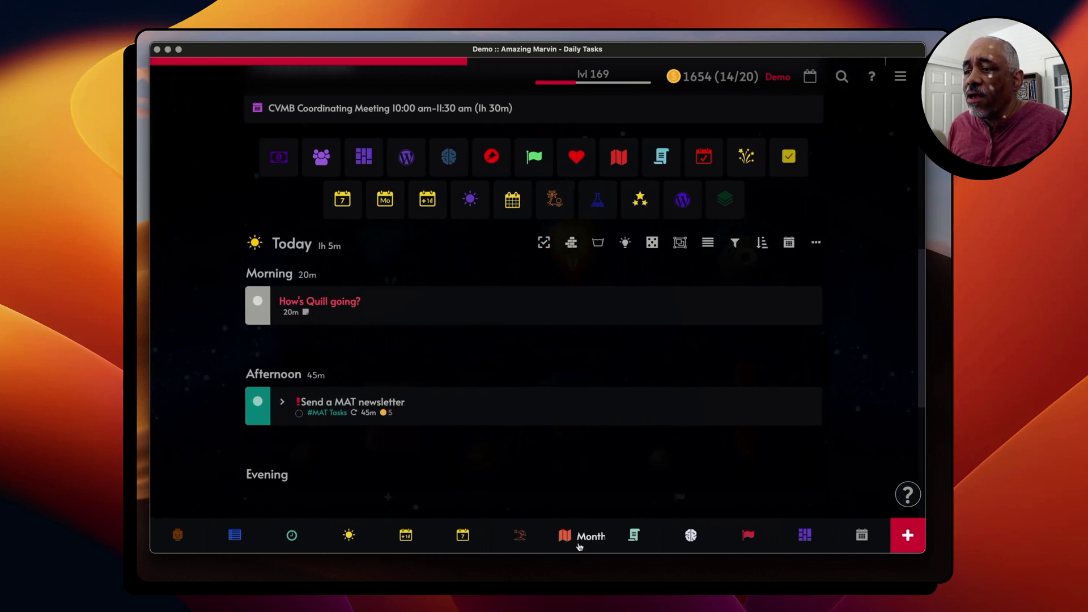
left_click(580, 544)
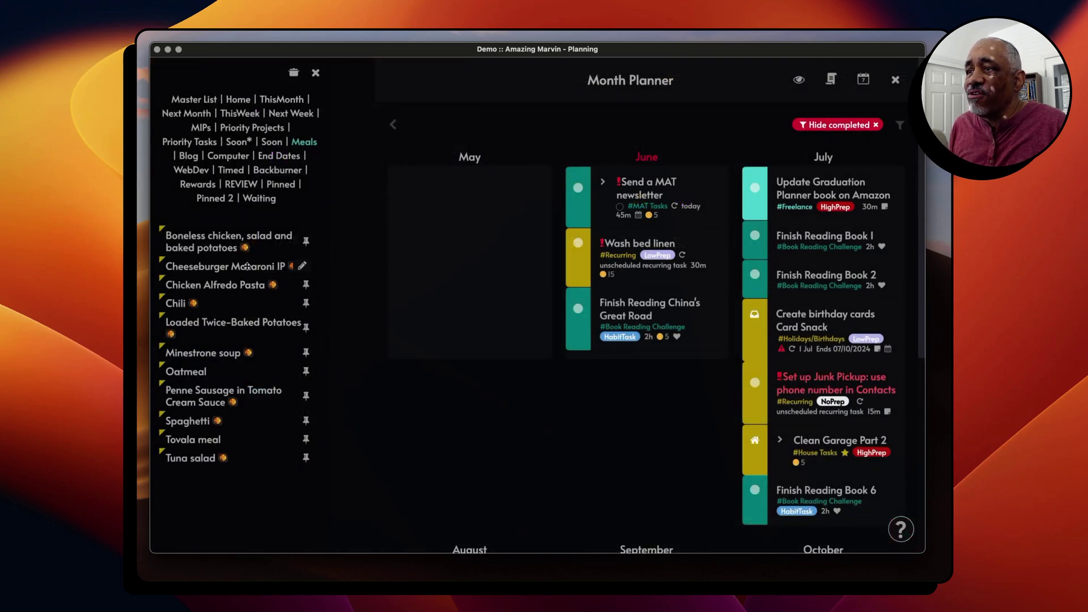
left_click(280, 102)
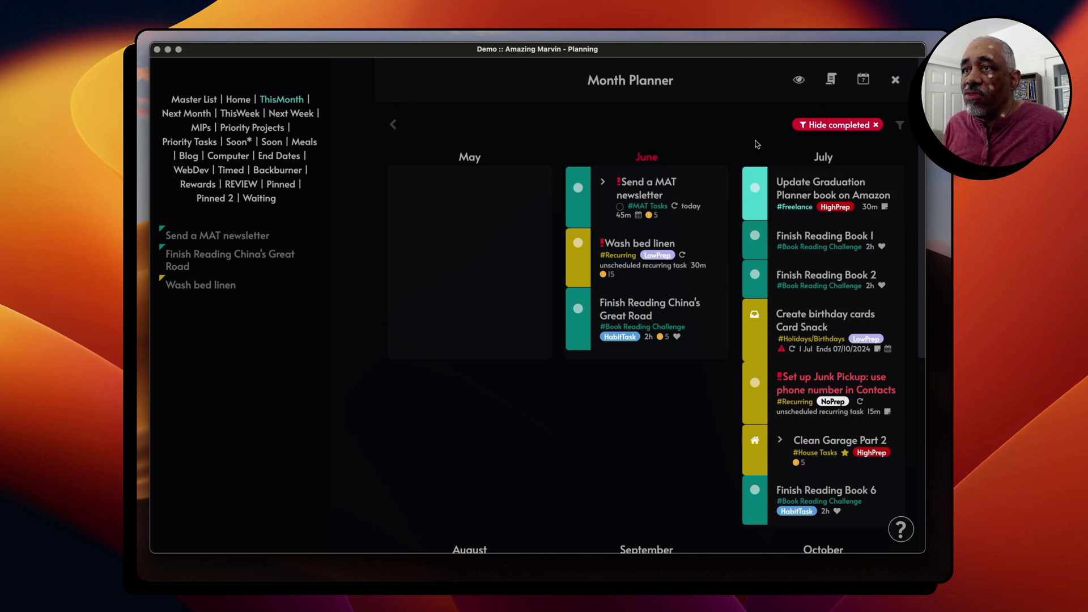
left_click(894, 81)
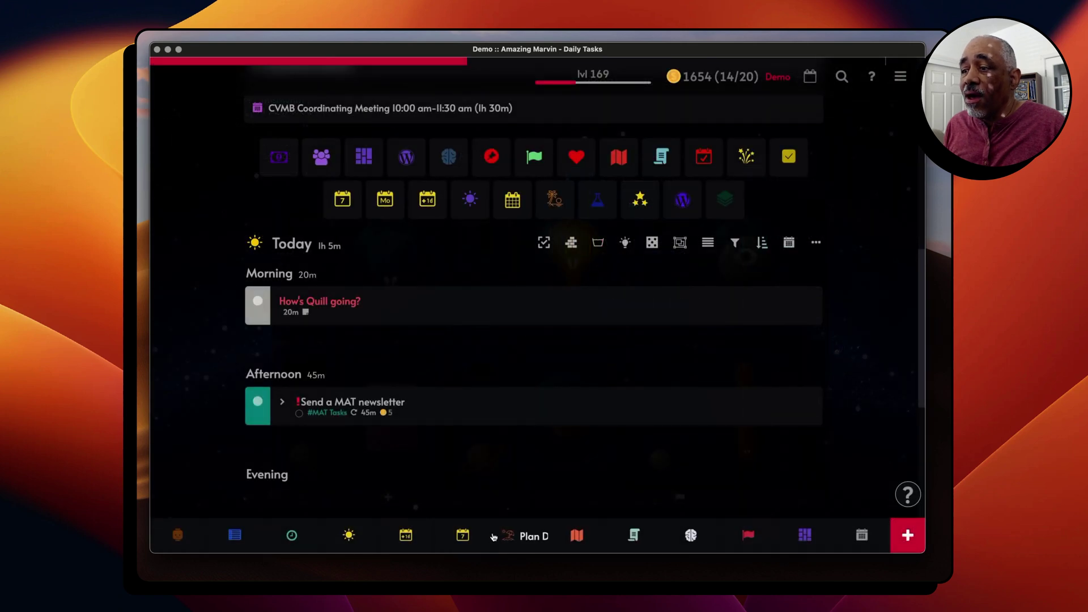
Open the Week 24 planner and scroll through the days from Wednesday June 12 to Sunday June 16
left_click(463, 536)
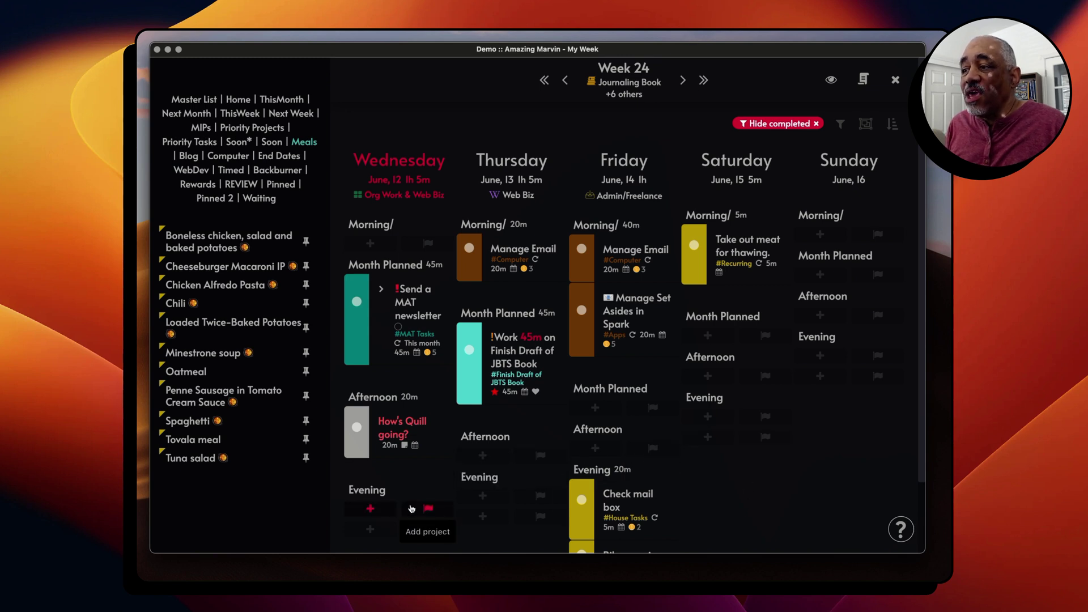
scroll(491, 470, "down", 2)
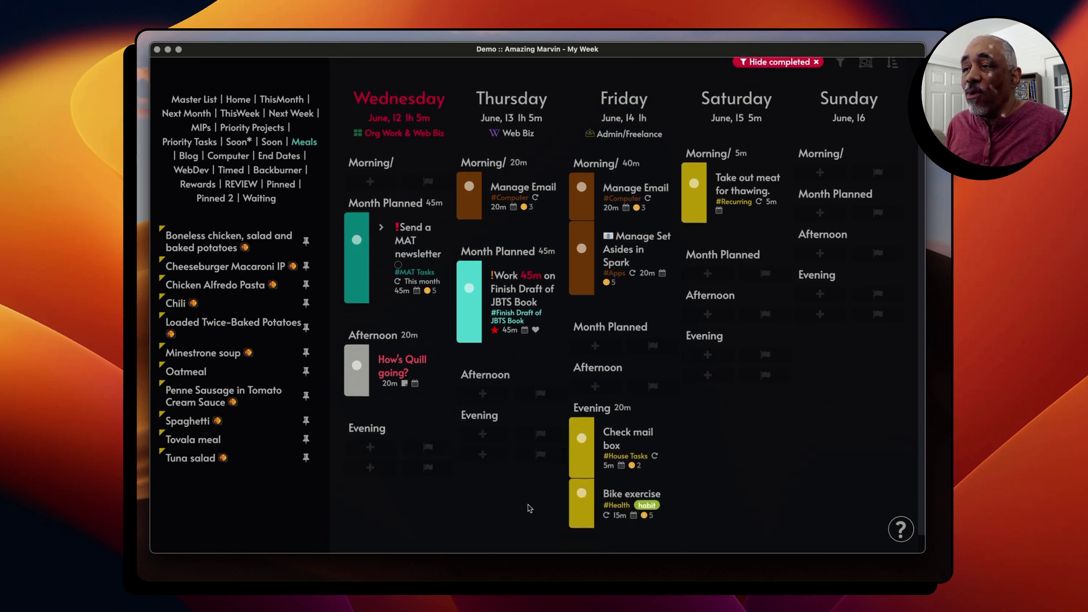
scroll(515, 486, "up", 1)
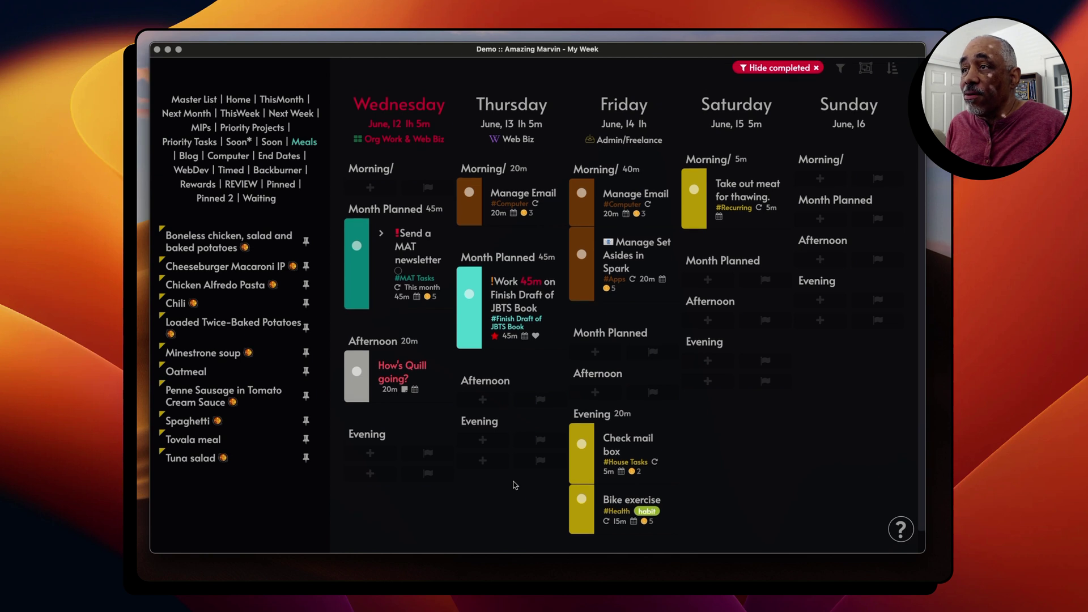
scroll(640, 390, "up", 2)
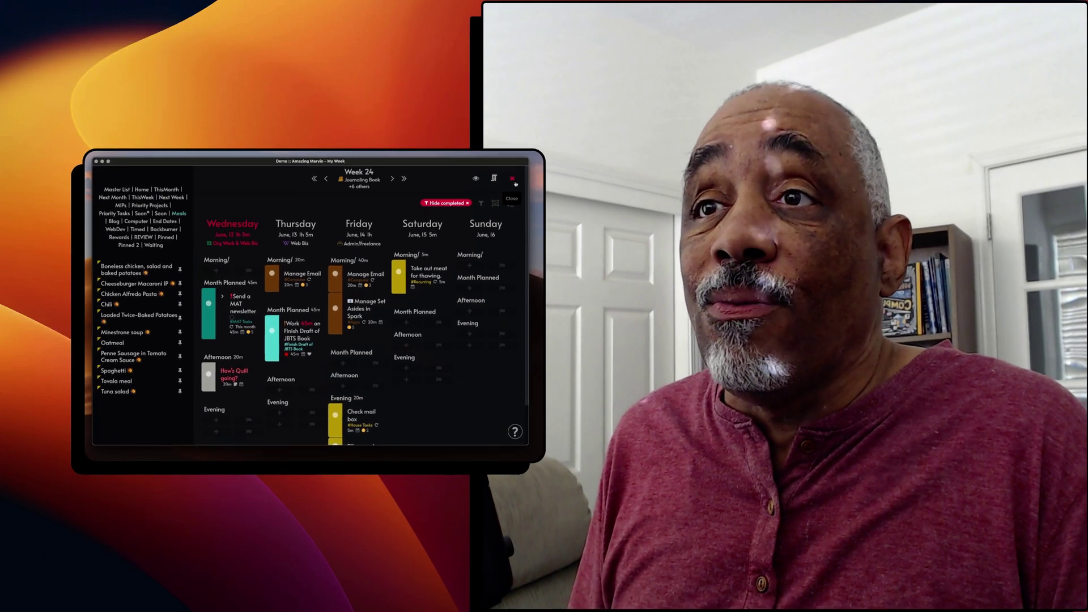
Close My Week and return to Daily Tasks with Today's Morning and Afternoon lists
left_click(508, 181)
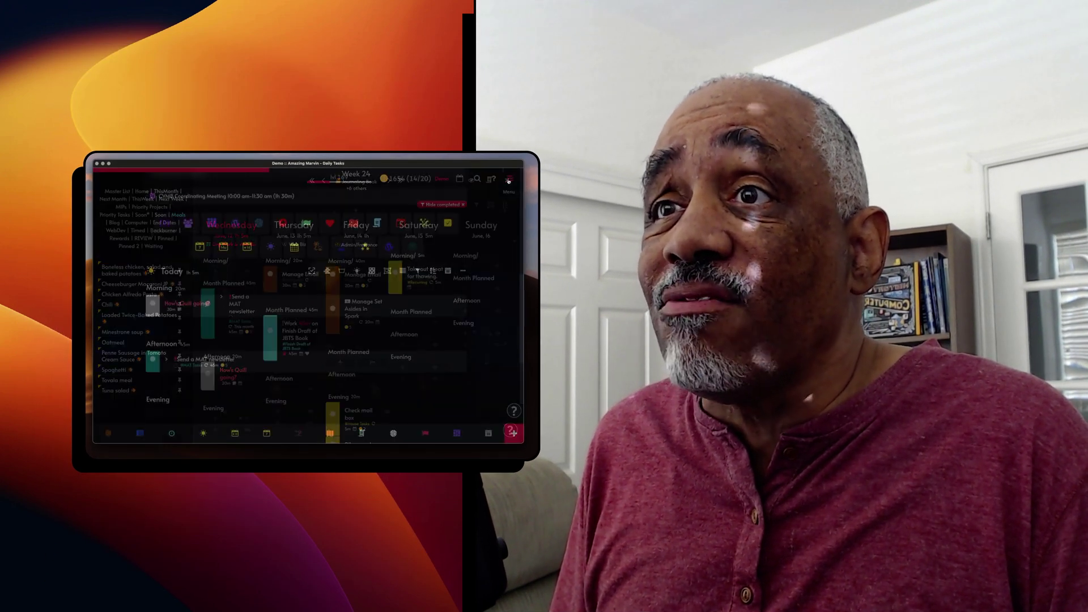
scroll(484, 250, "down", 1)
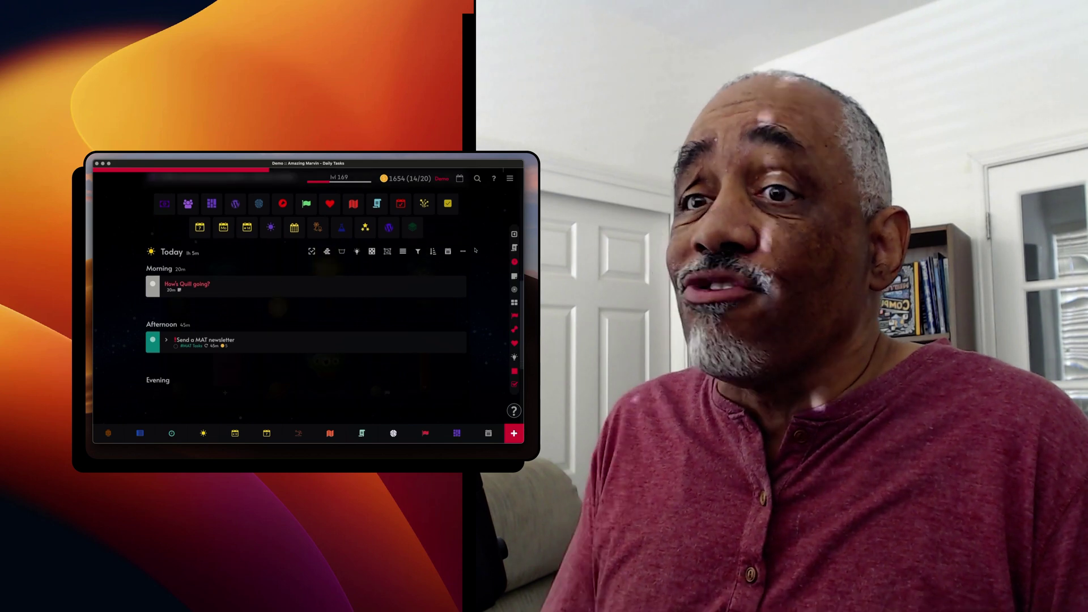